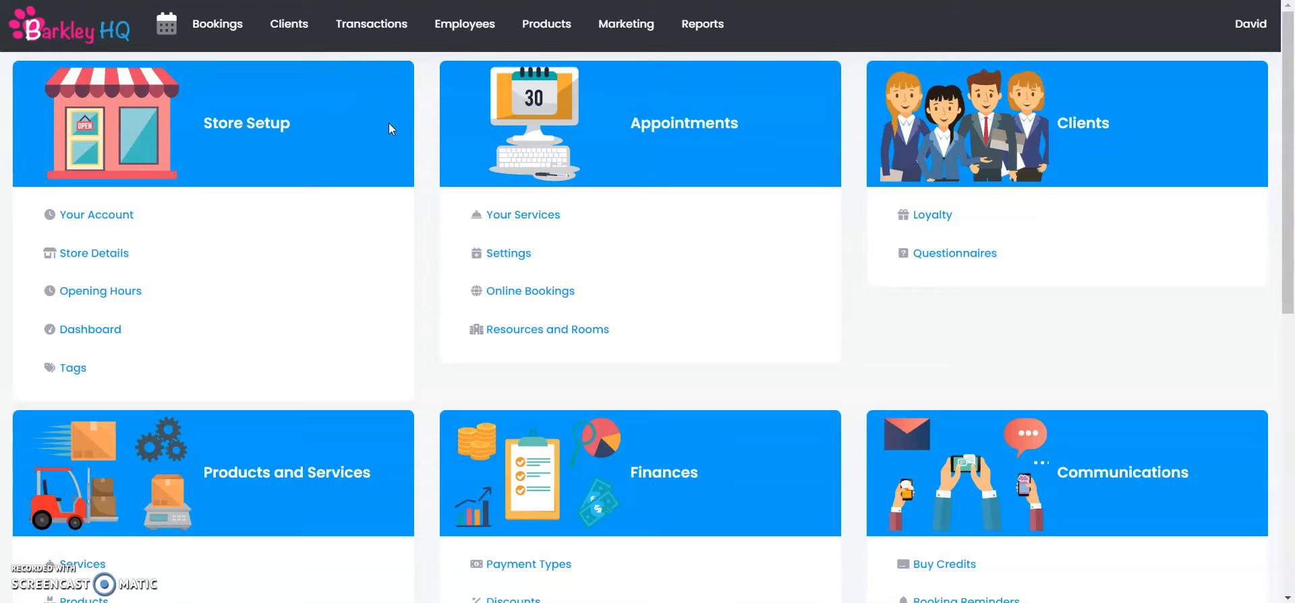
Open the store details, review the location fields from region and timezone through the manager's name, and save them
click(261, 129)
click(163, 257)
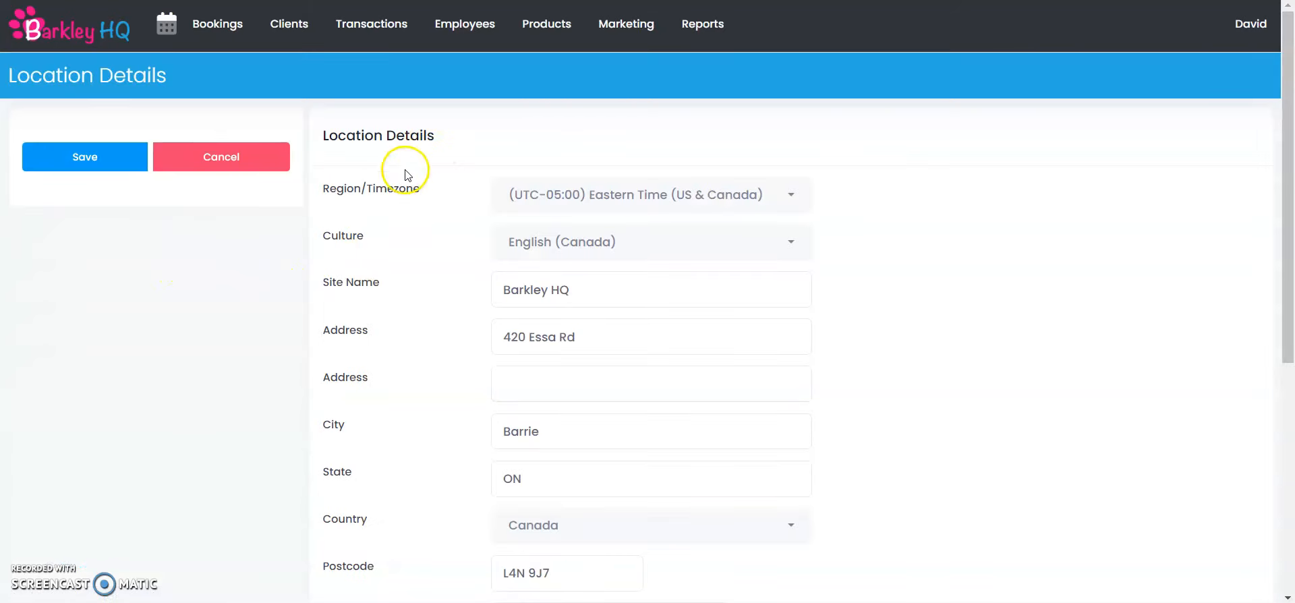
scroll(393, 209, down, 1)
scroll(395, 210, down, 1)
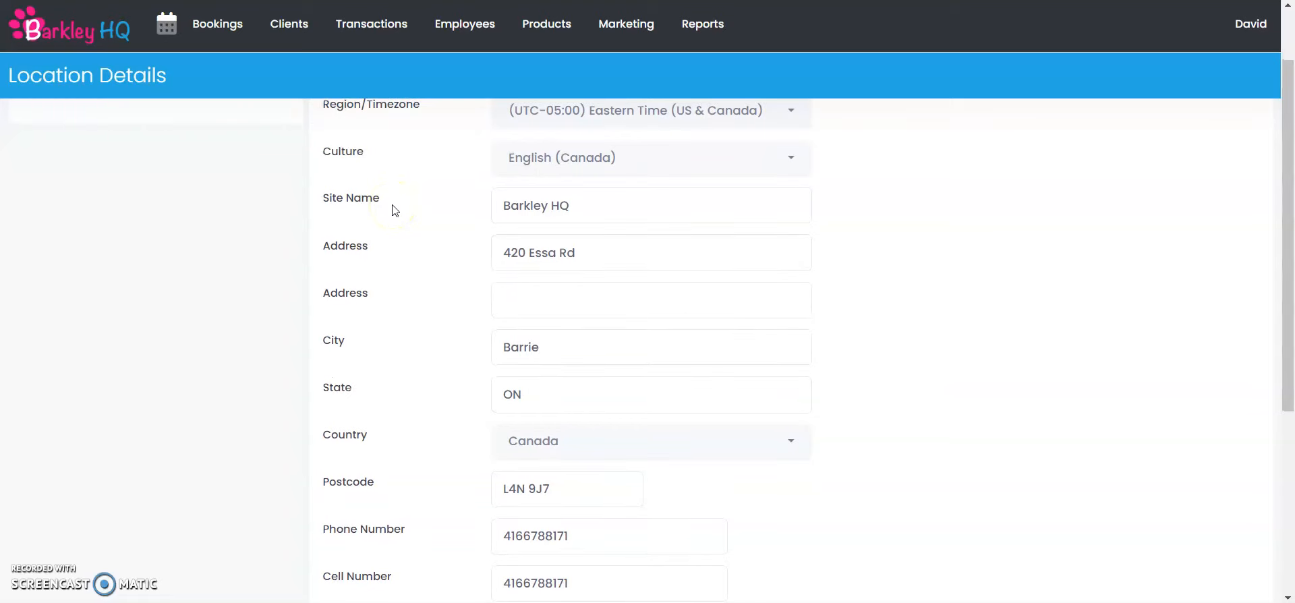
scroll(395, 210, up, 2)
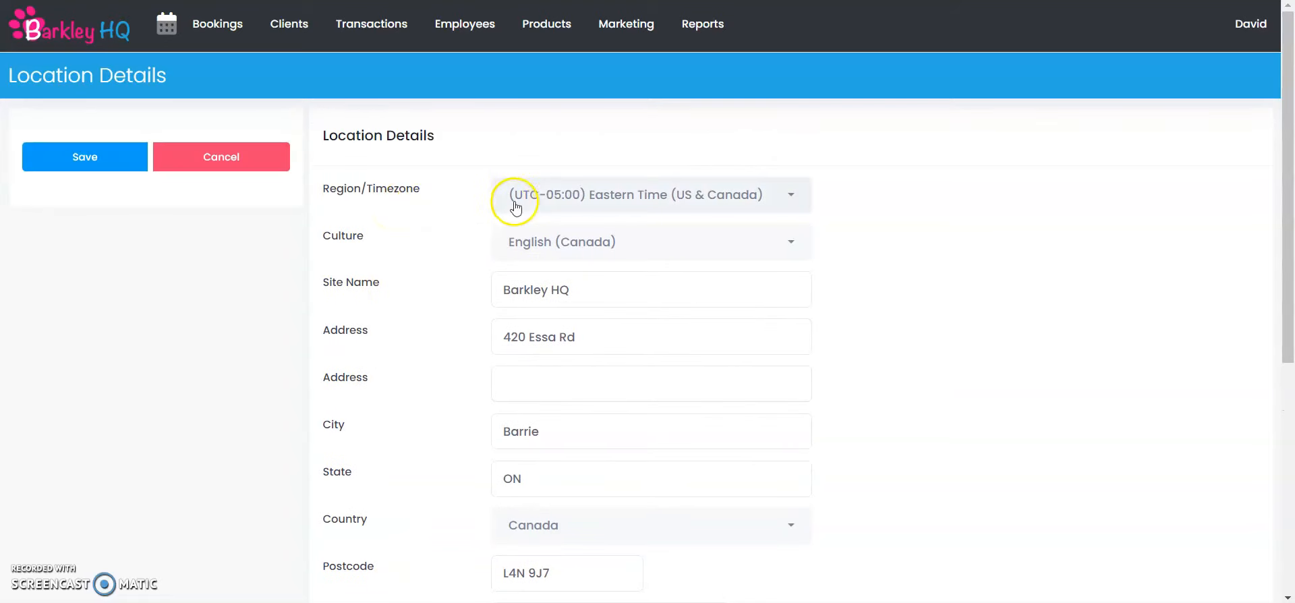
scroll(415, 370, down, 4)
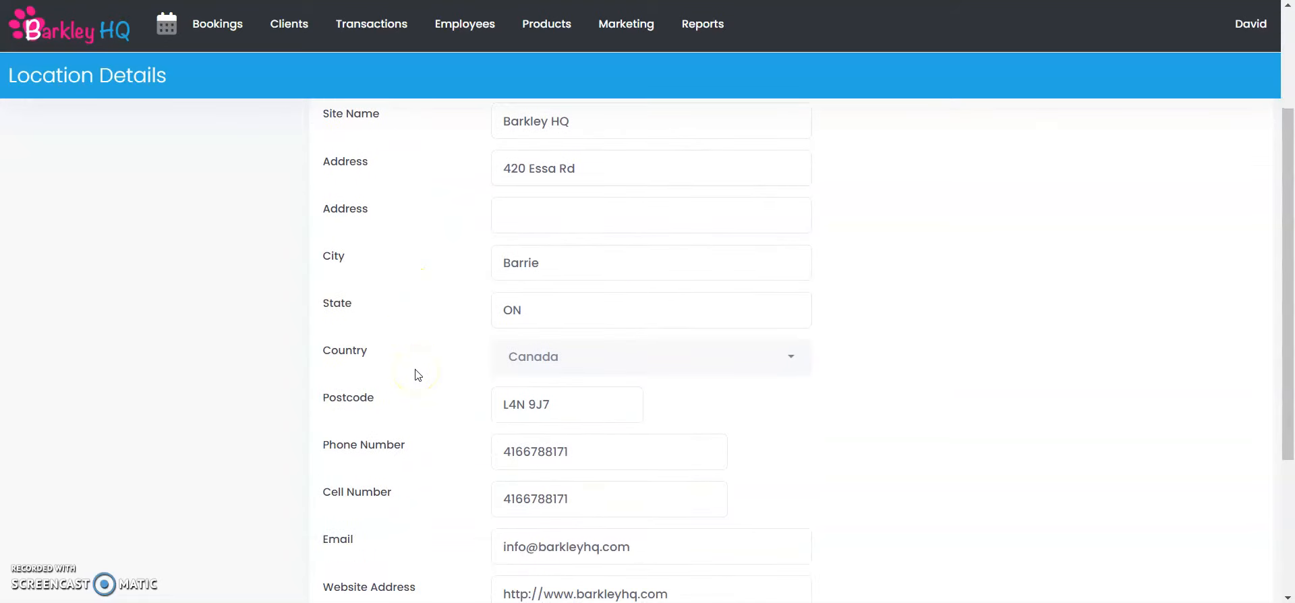
scroll(418, 375, down, 4)
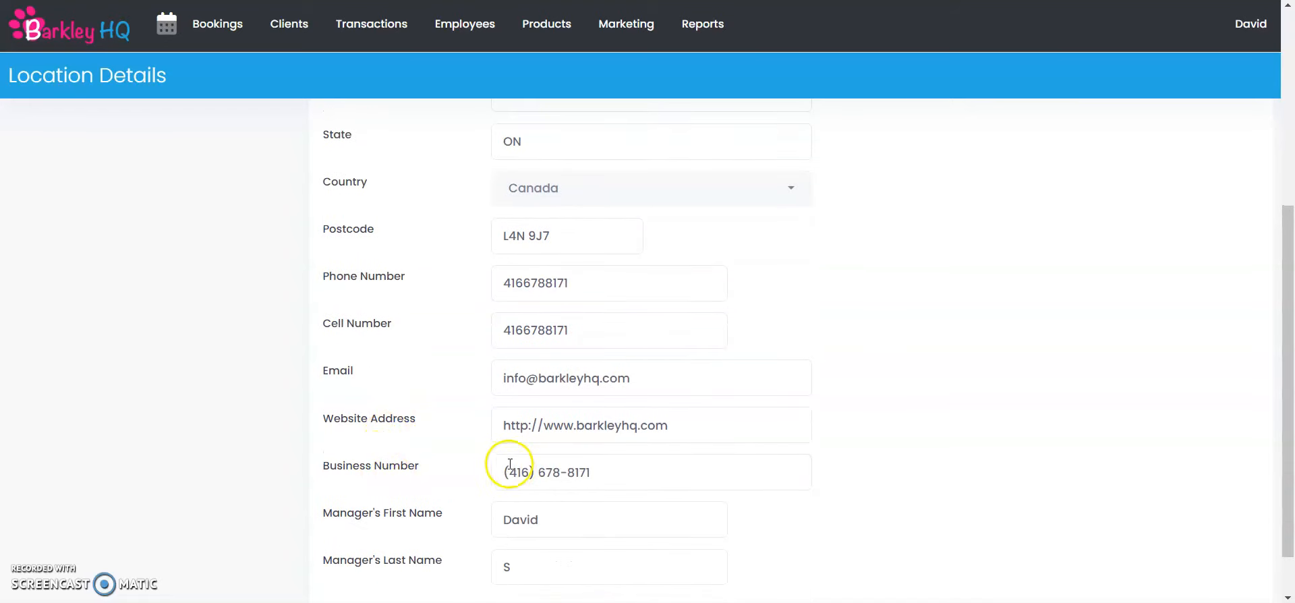
click(565, 474)
text(-)
scroll(603, 476, down, 2)
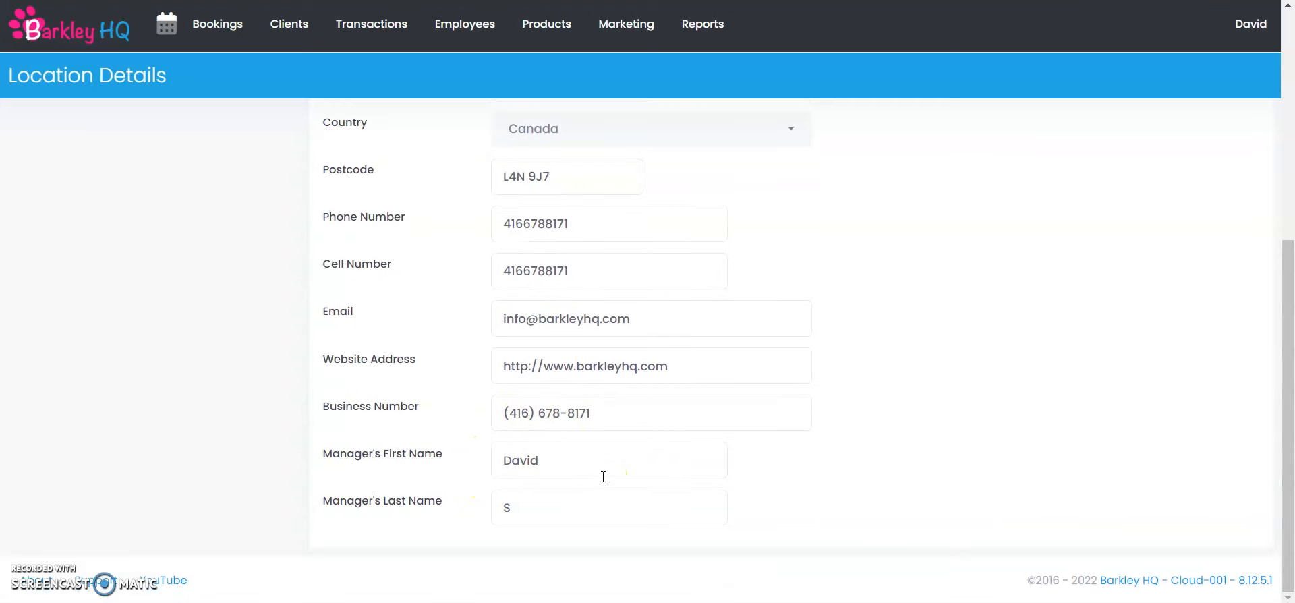
scroll(603, 476, up, 6)
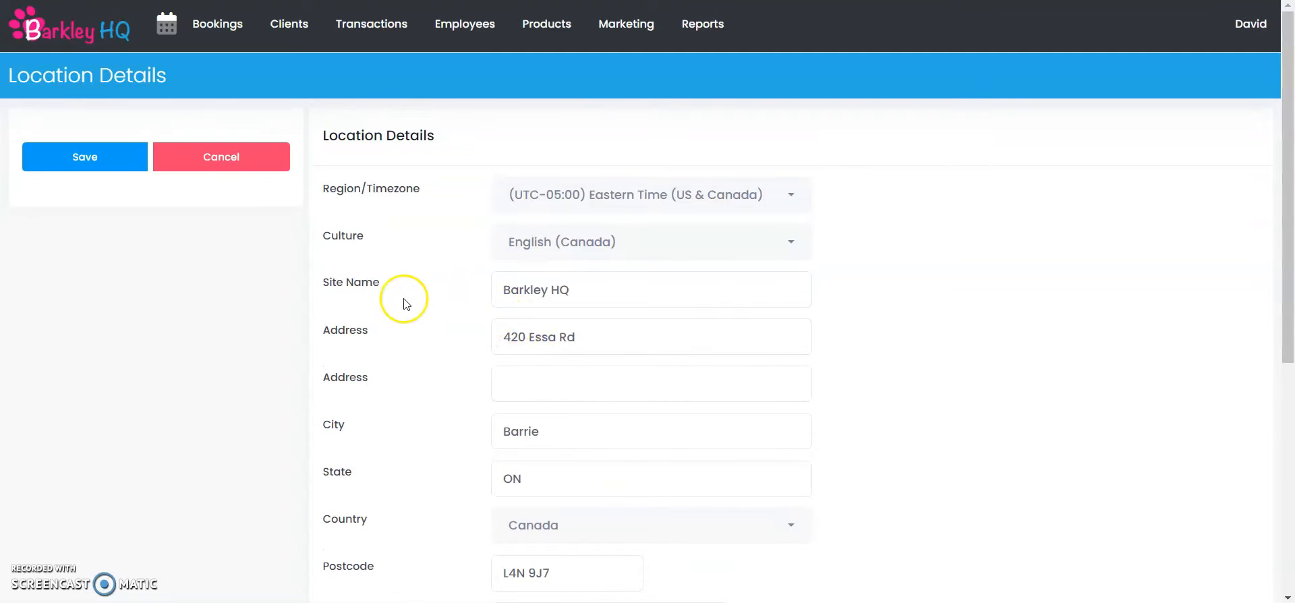
click(121, 156)
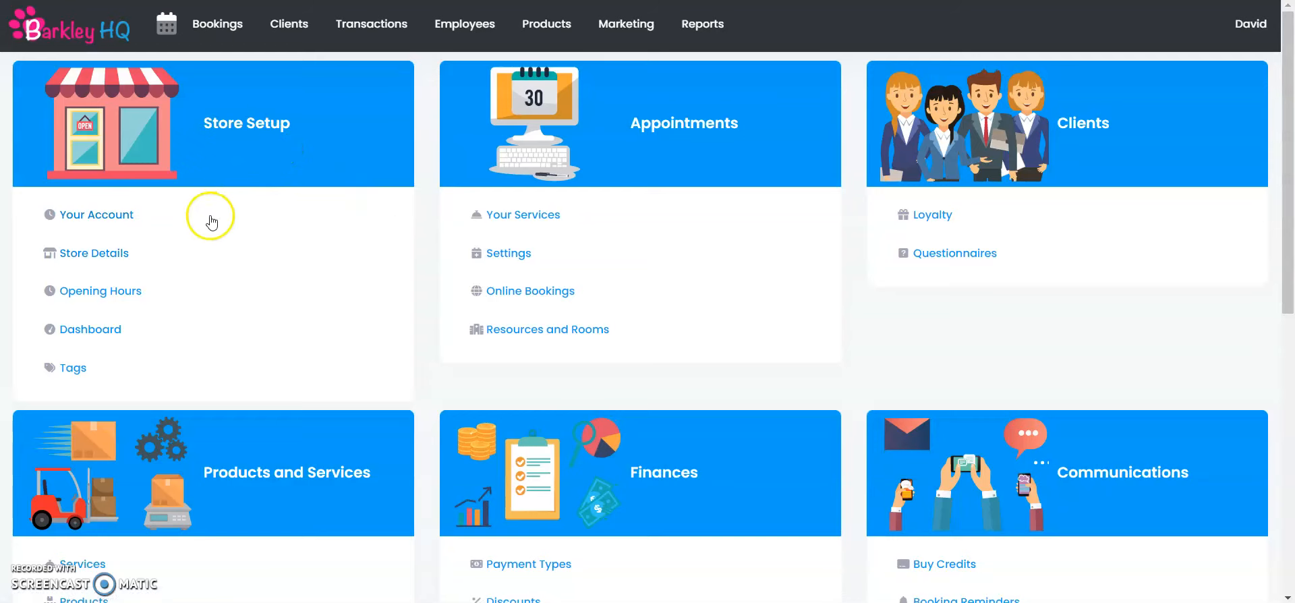
Mark Monday as closed in the store's opening hours, check the specific days, and save
click(142, 295)
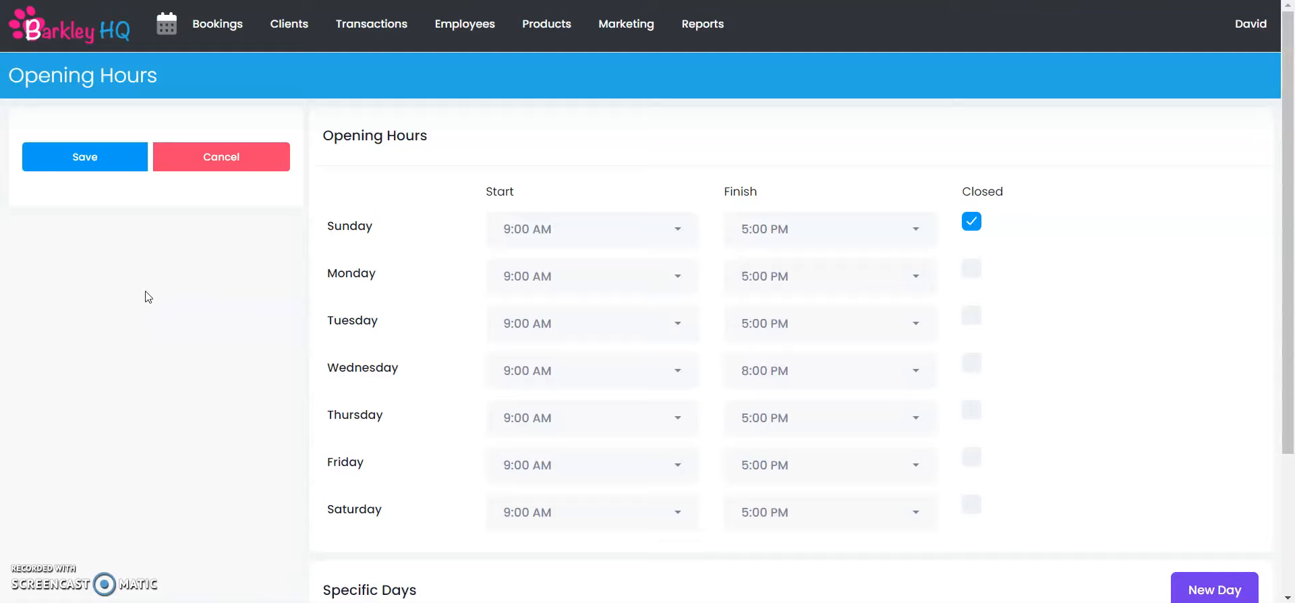
scroll(148, 296, down, 1)
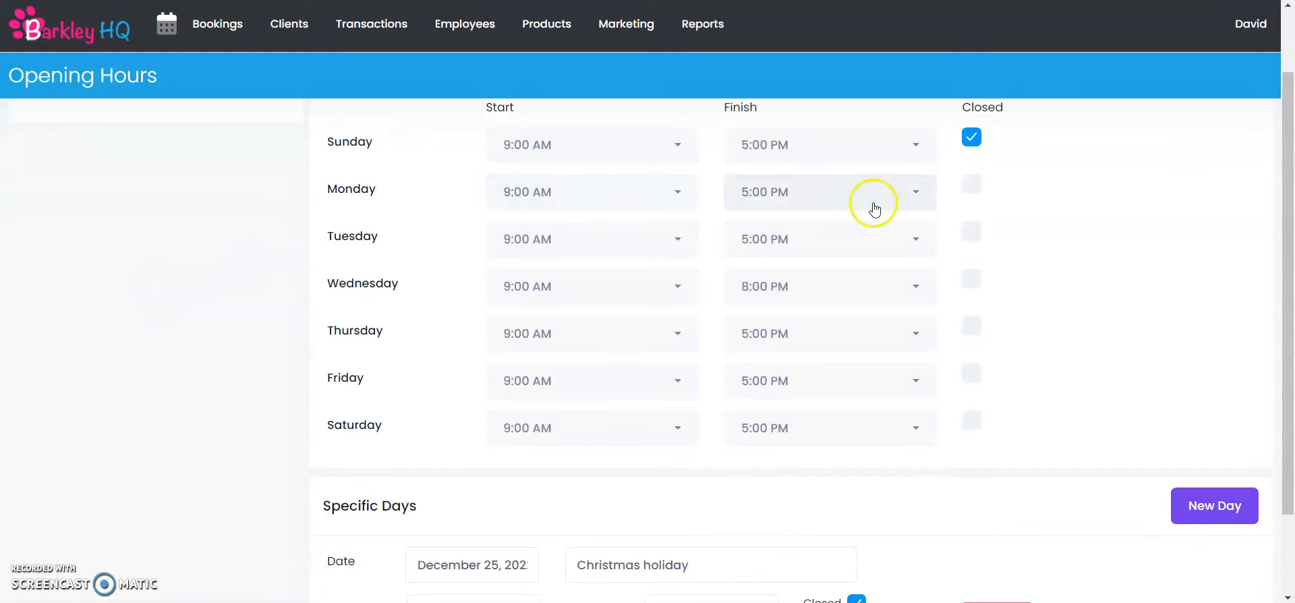
click(971, 189)
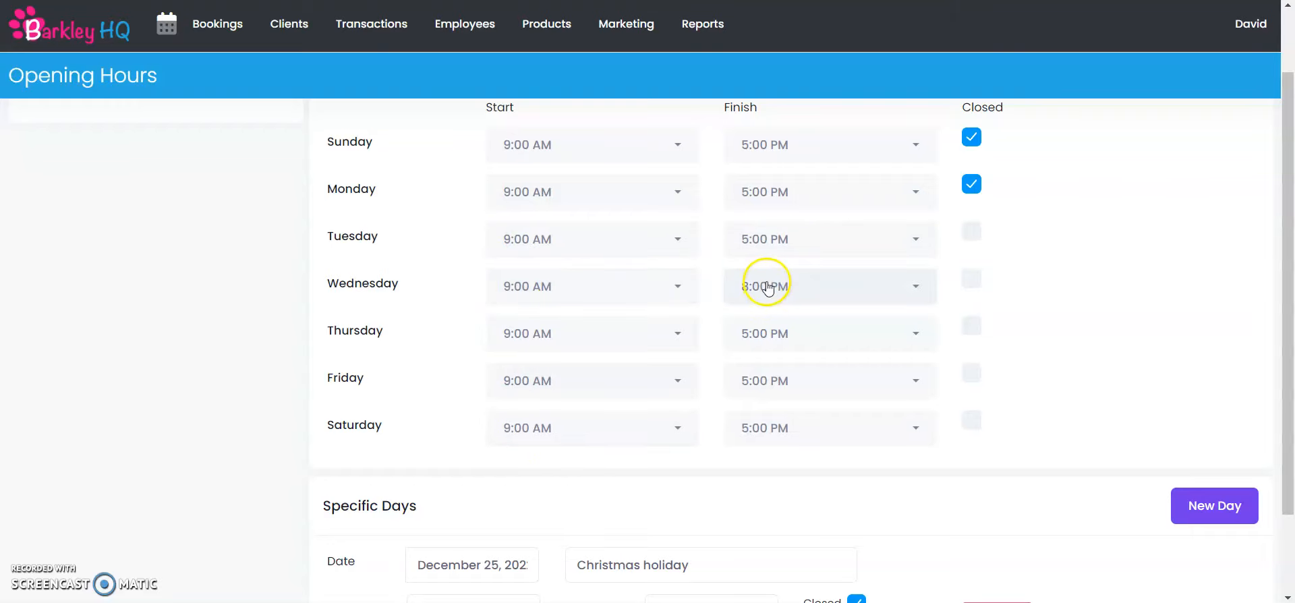
scroll(653, 301, down, 2)
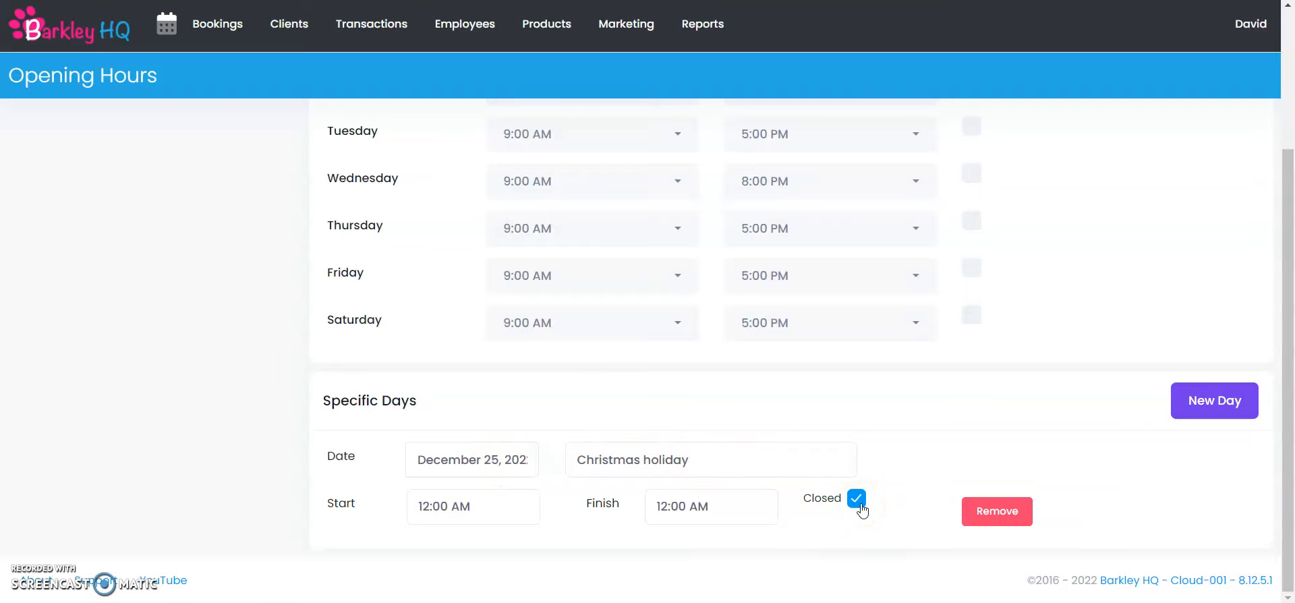
scroll(436, 439, up, 3)
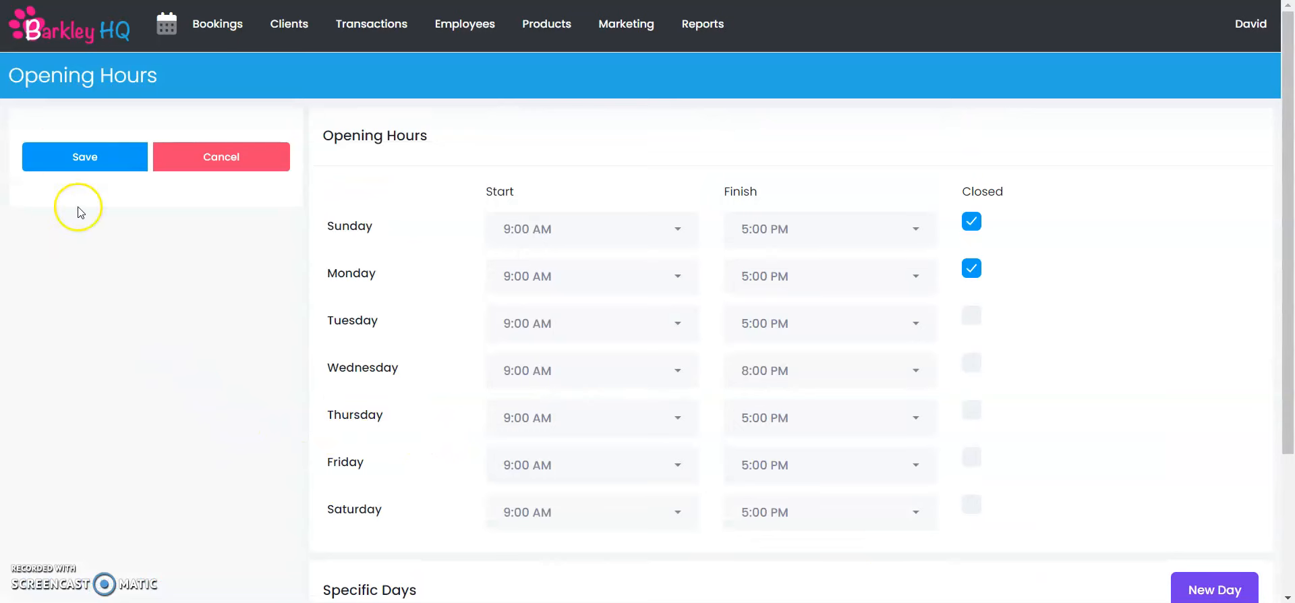
click(63, 158)
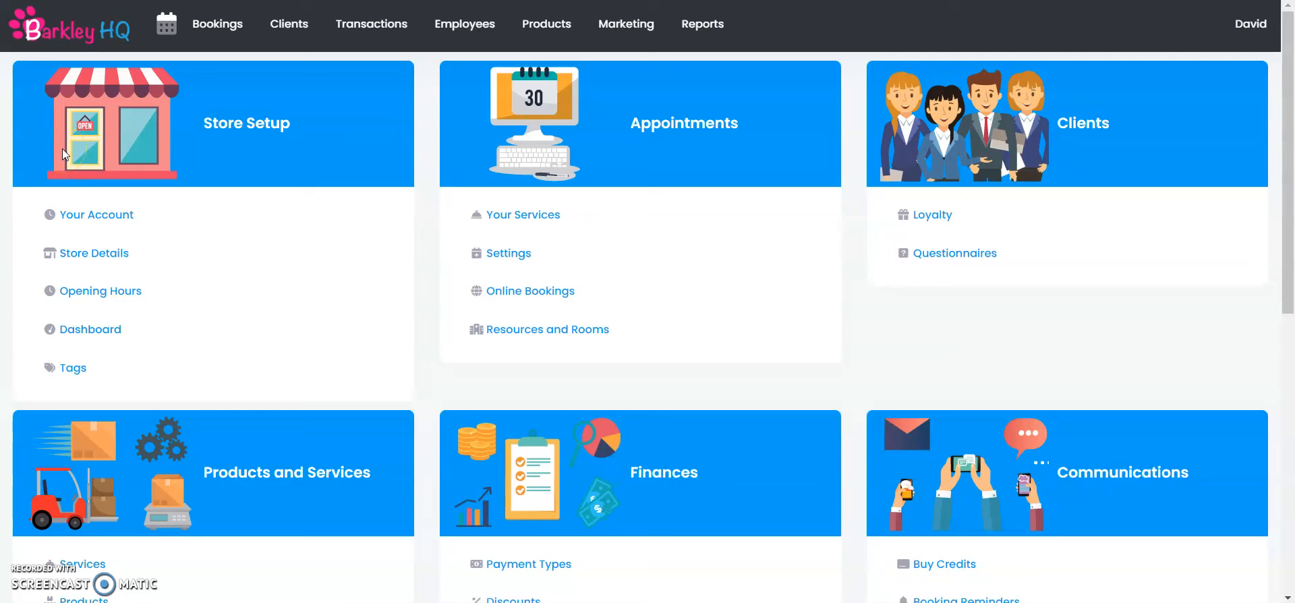
In the sales settings, choose Harmonized Sales Tax as the tax system and Canadian Dollar: $ as the currency symbol, and save
scroll(207, 159, down, 3)
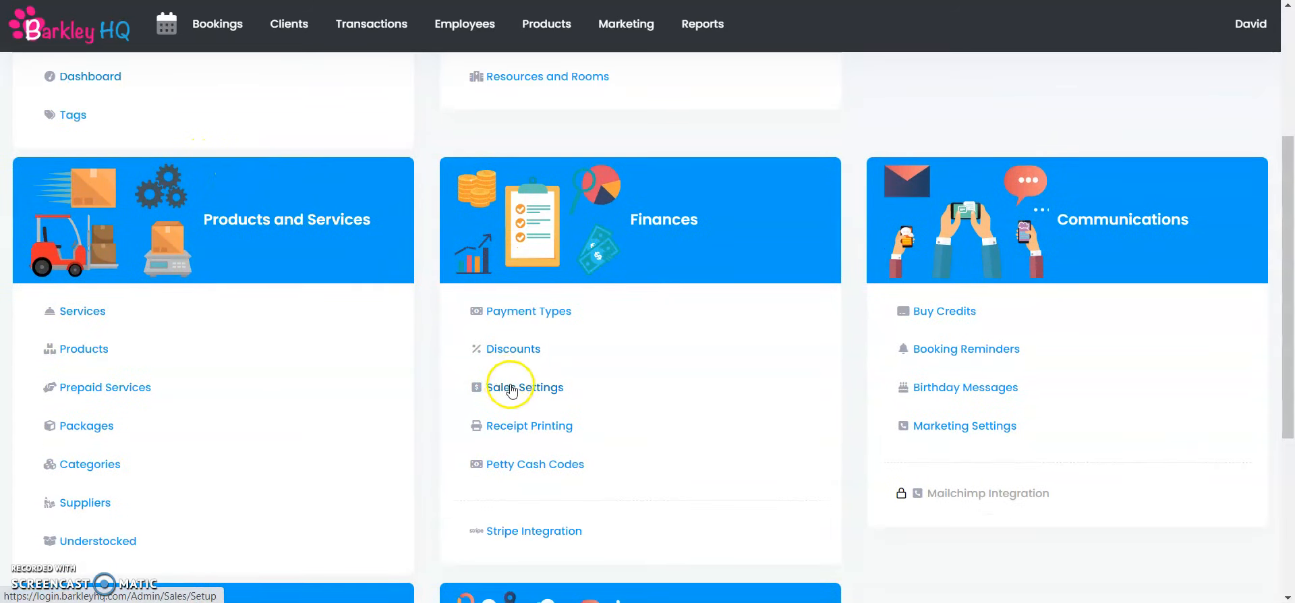
click(515, 388)
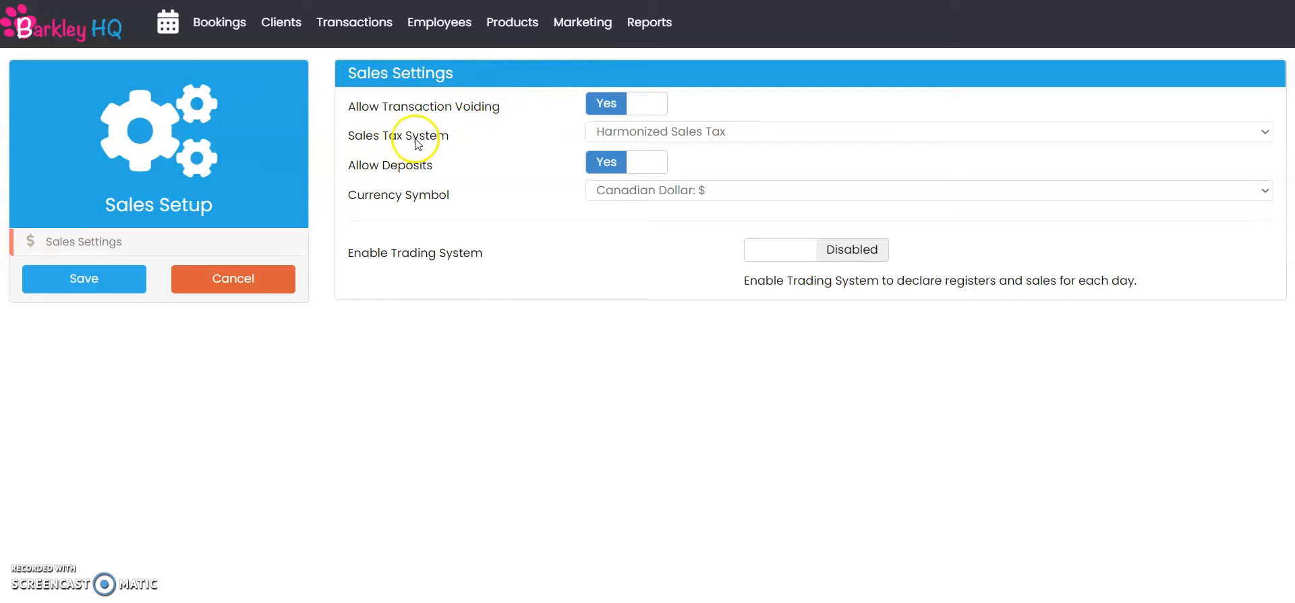
click(609, 137)
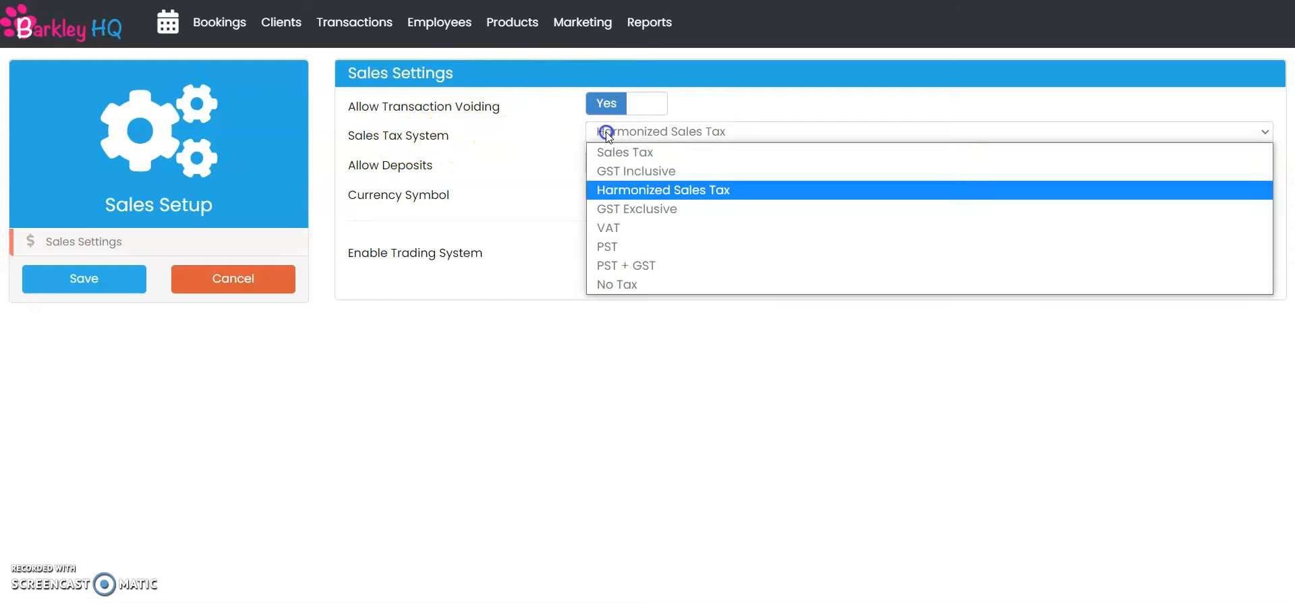
click(608, 187)
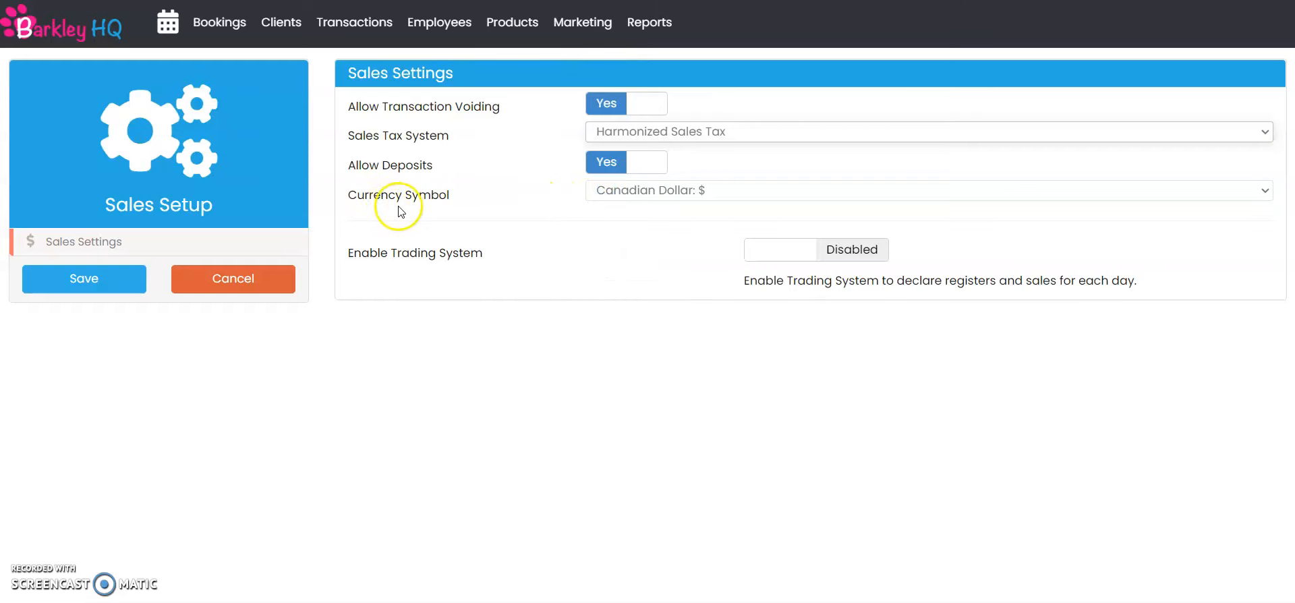
click(613, 193)
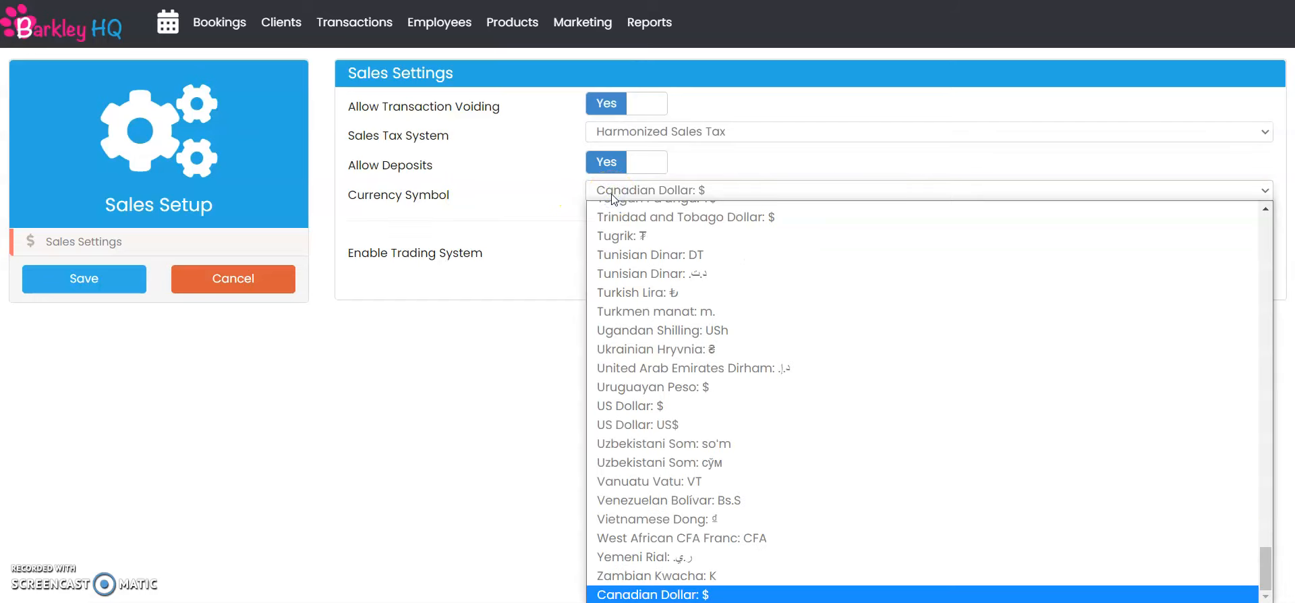
click(646, 592)
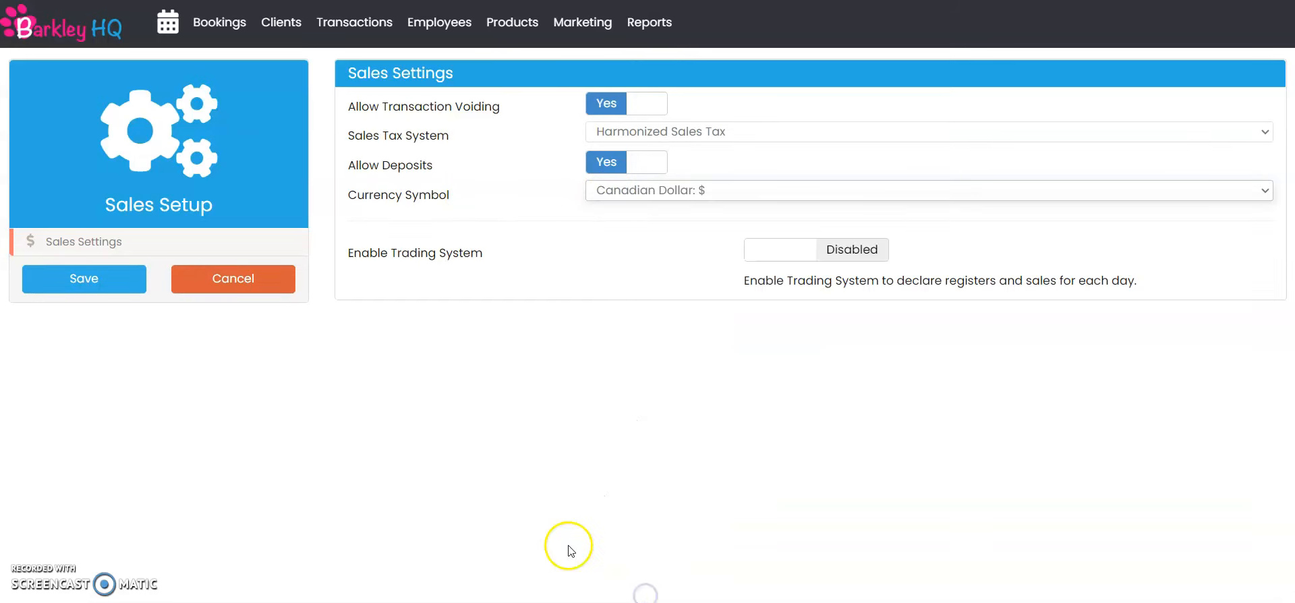
click(86, 279)
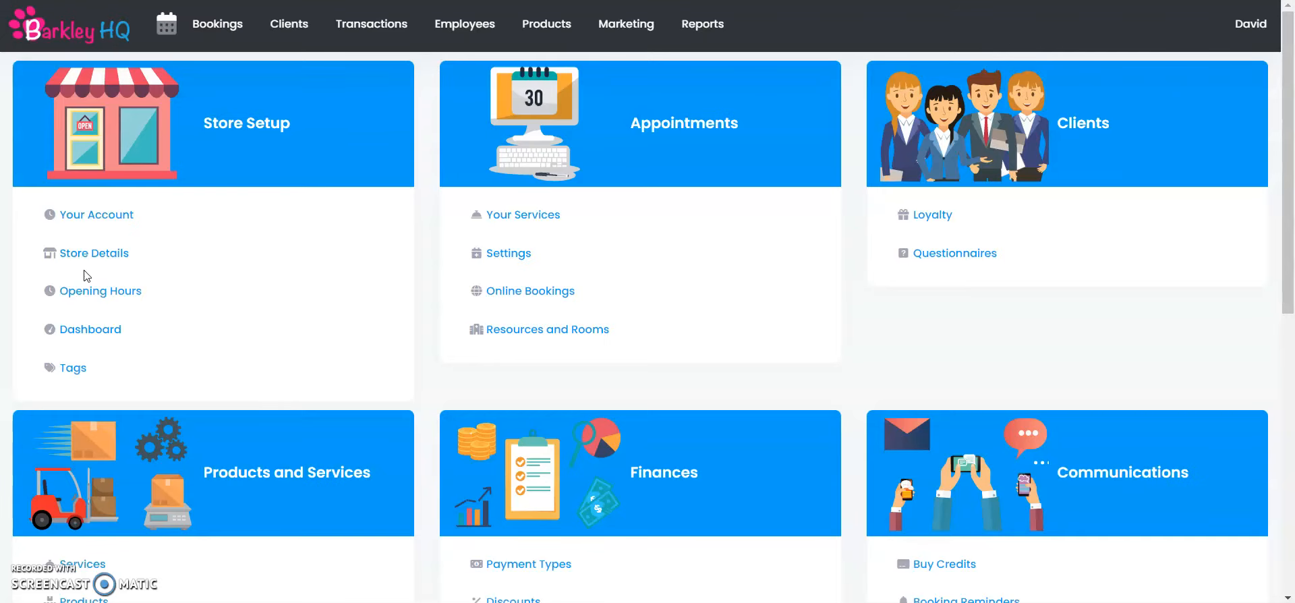
In the booking calendar's settings, choose a time interval of 15 minutes and a Medium time slot height
click(93, 250)
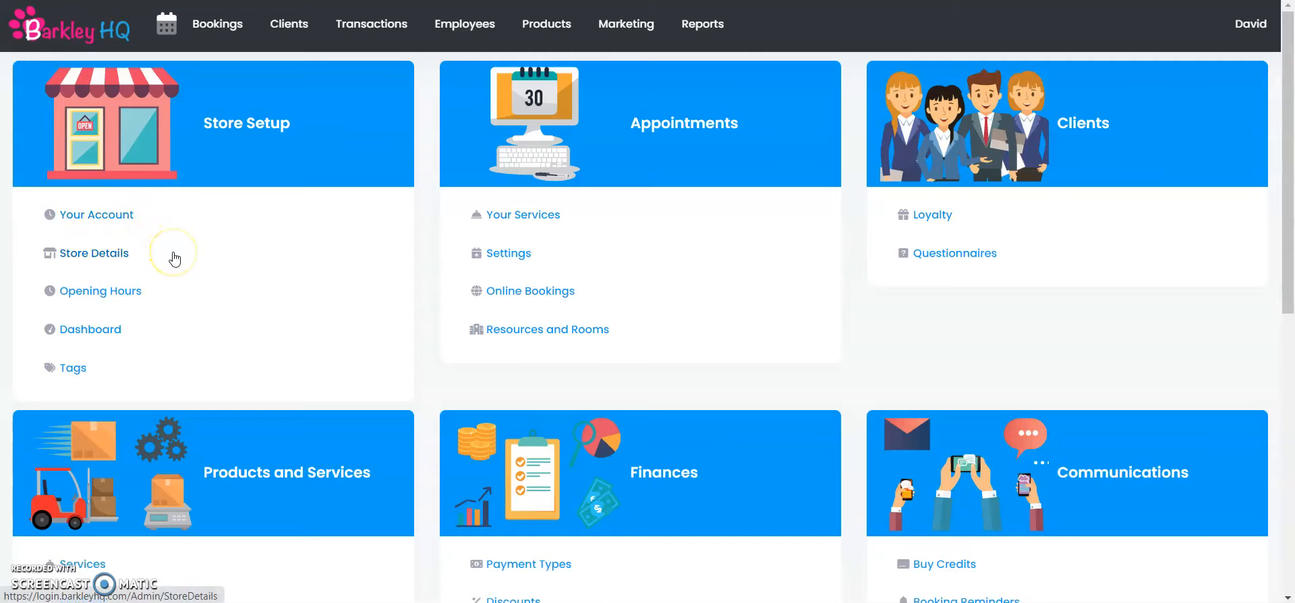
click(165, 27)
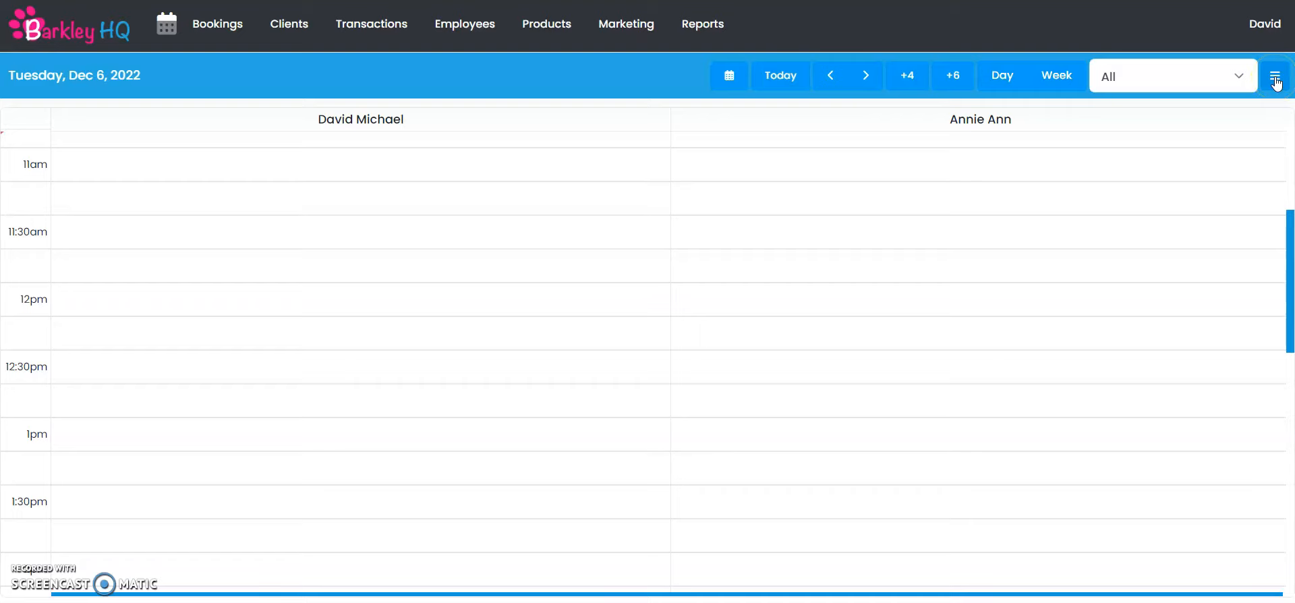
click(1275, 81)
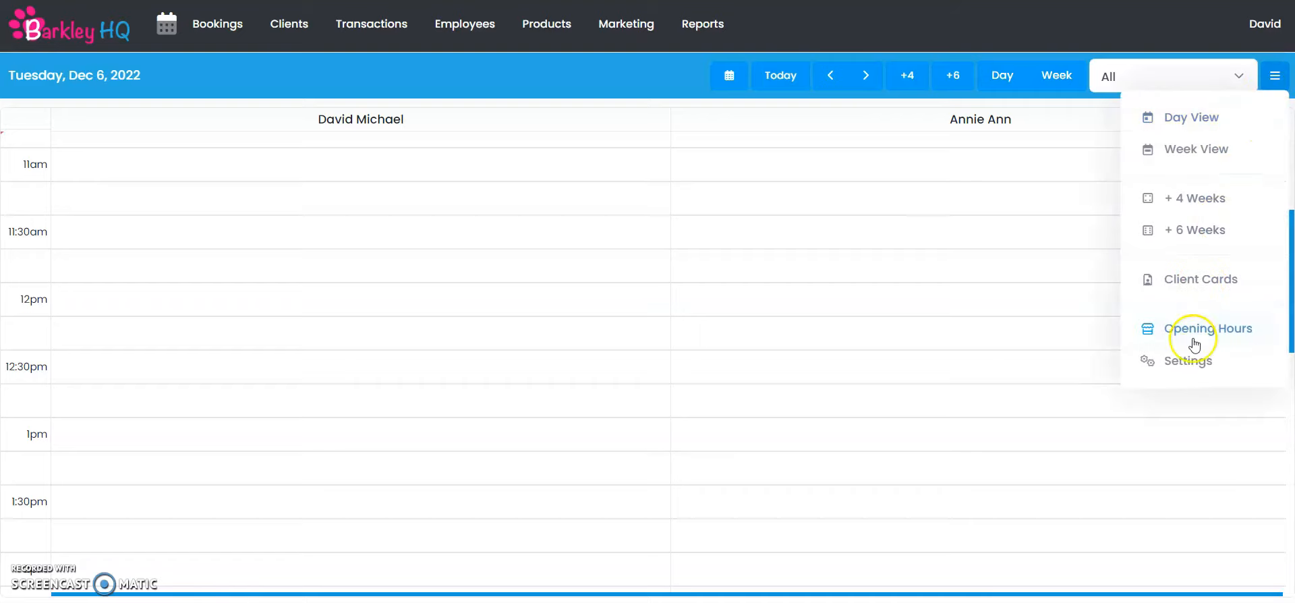
click(1191, 360)
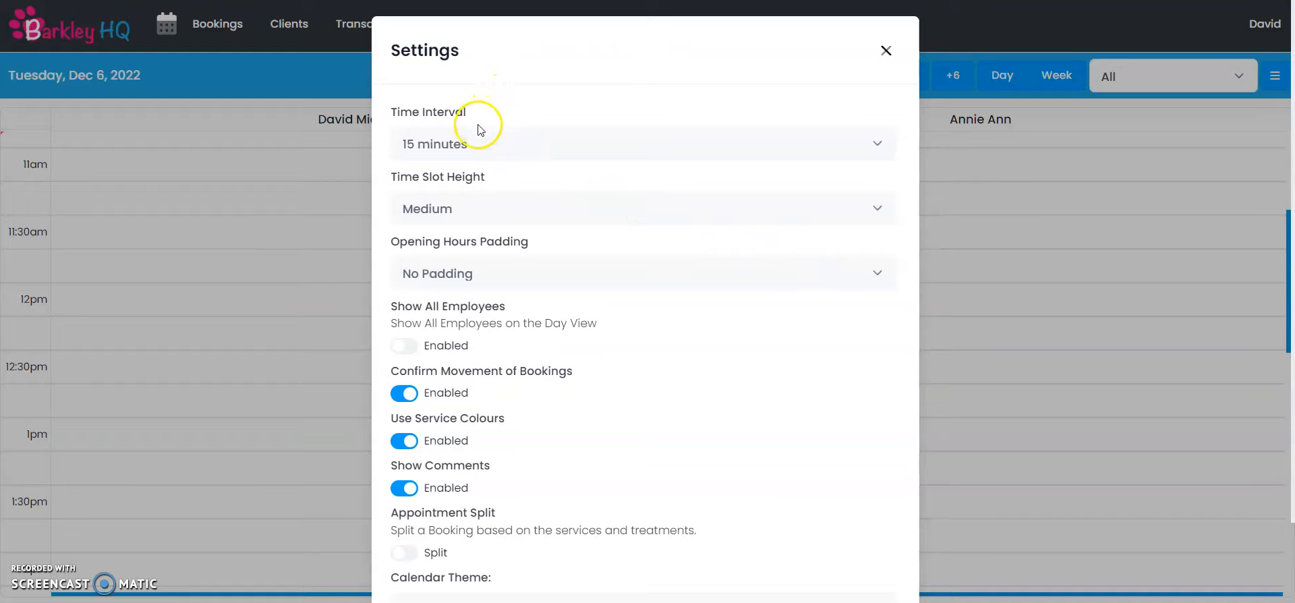
click(475, 143)
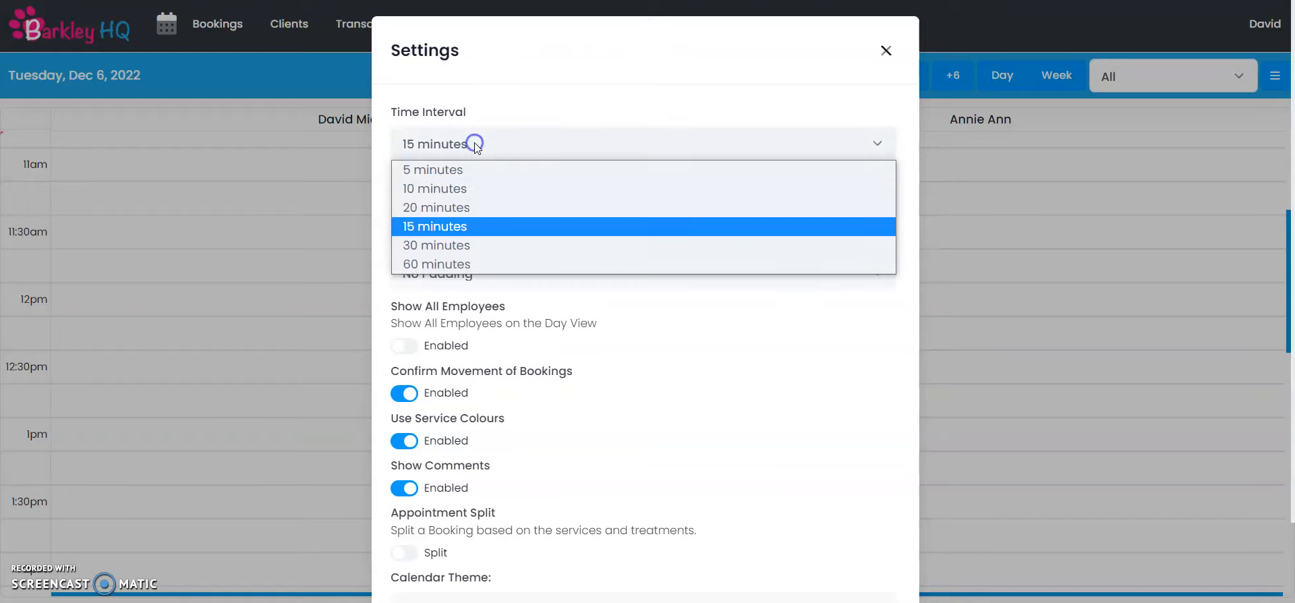
click(450, 229)
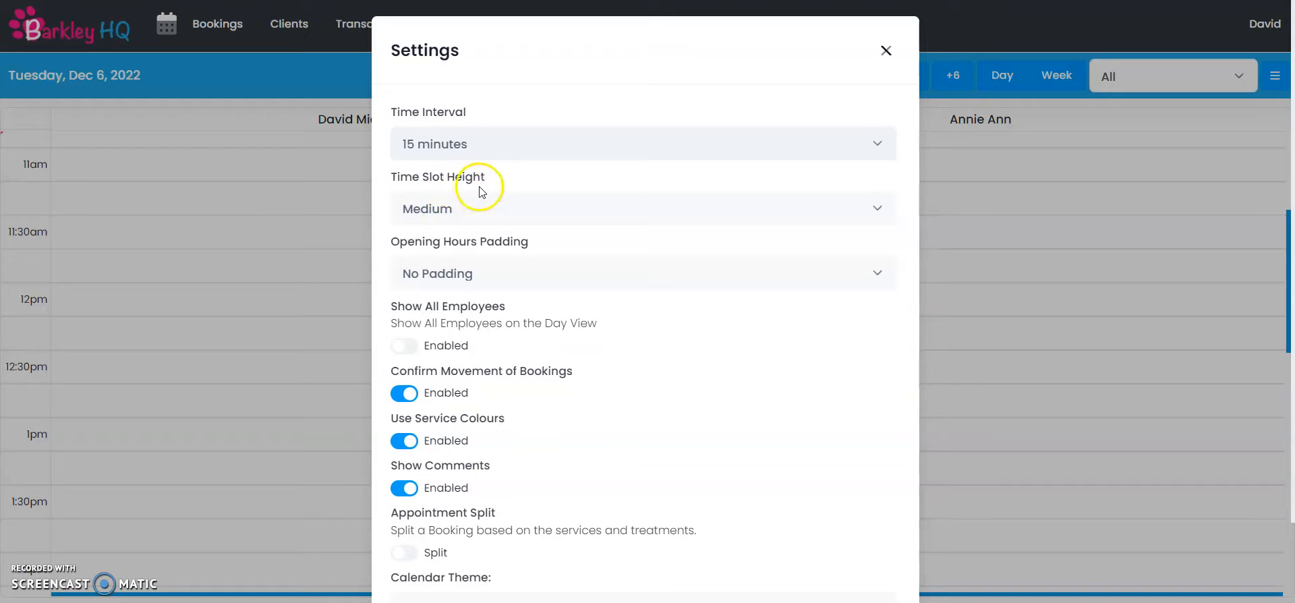
click(489, 211)
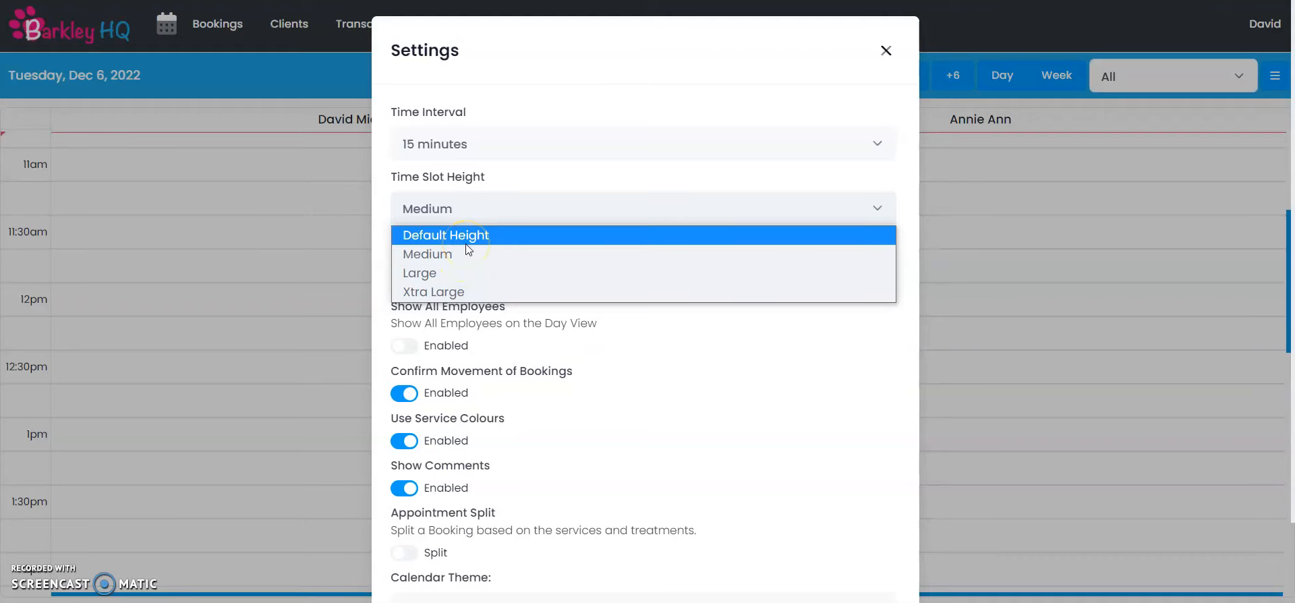
click(462, 254)
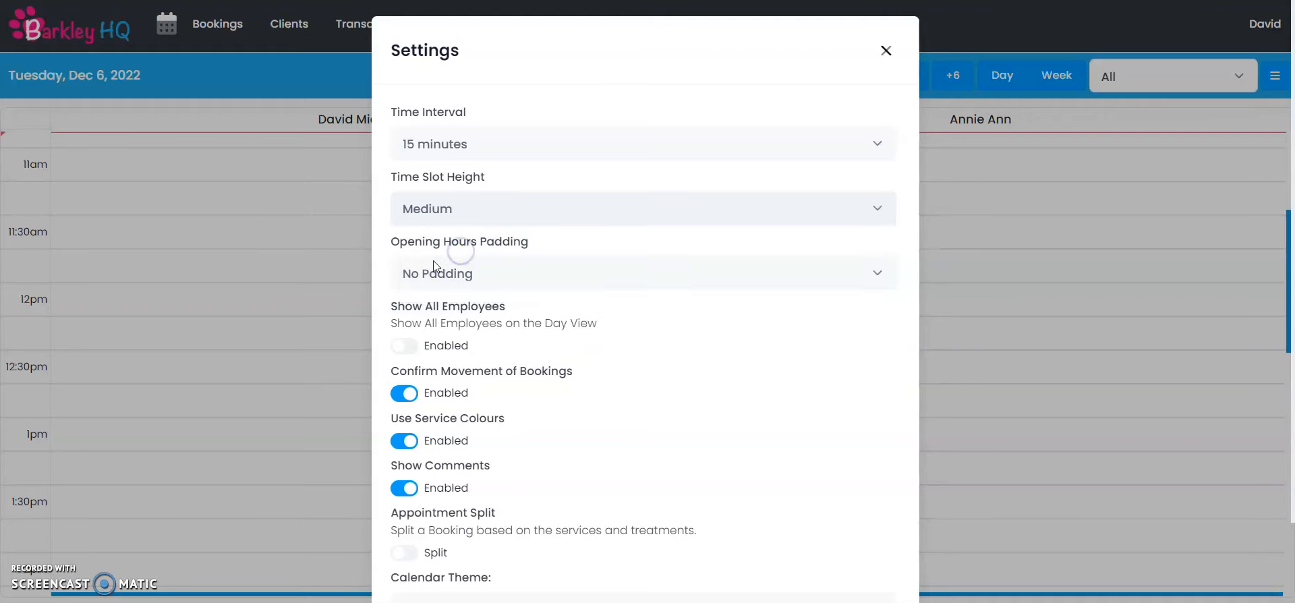
Set Opening Hours Padding to No Padding and switch Show All Employees on and back off
scroll(433, 261, down, 1)
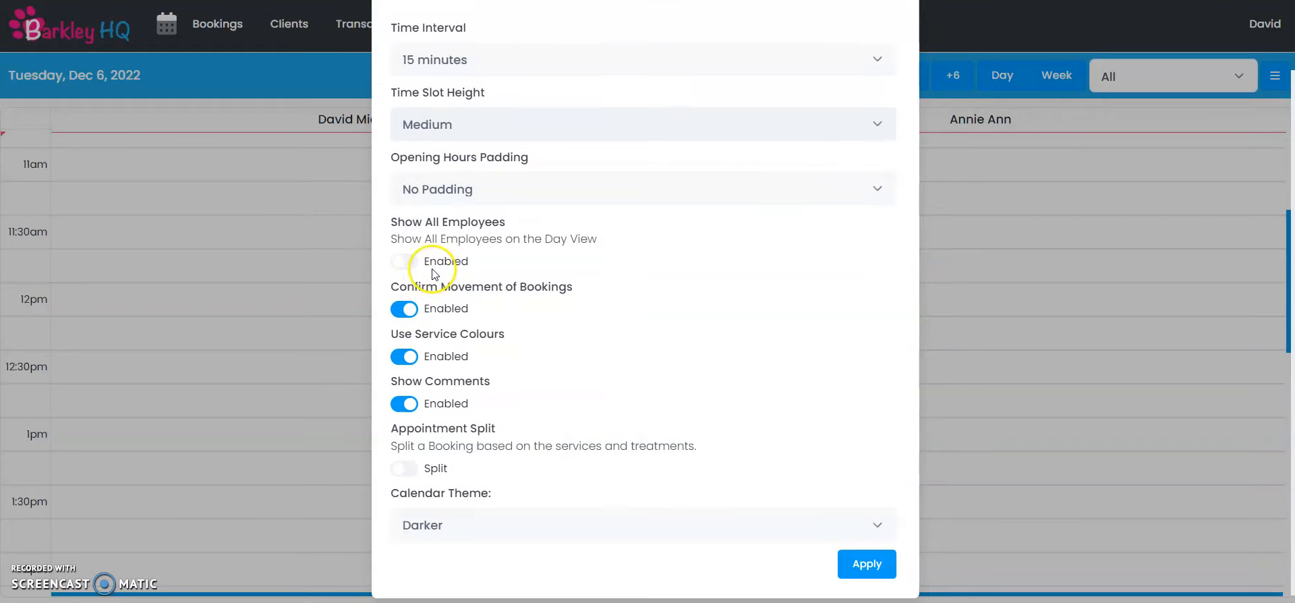
click(463, 190)
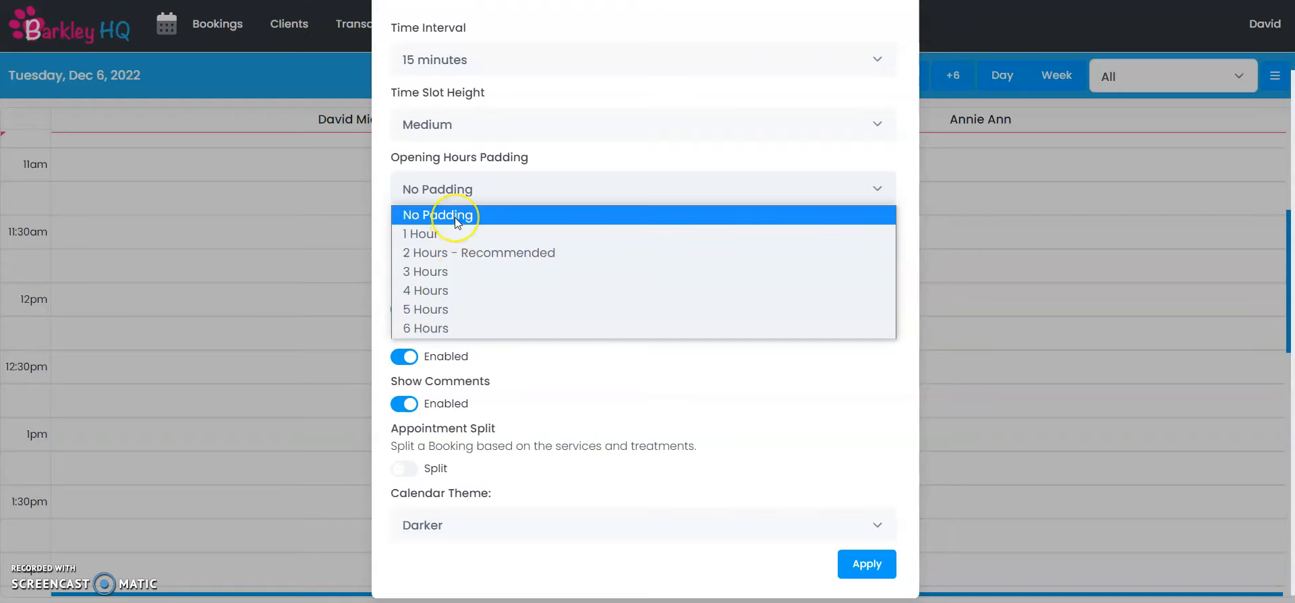
click(454, 217)
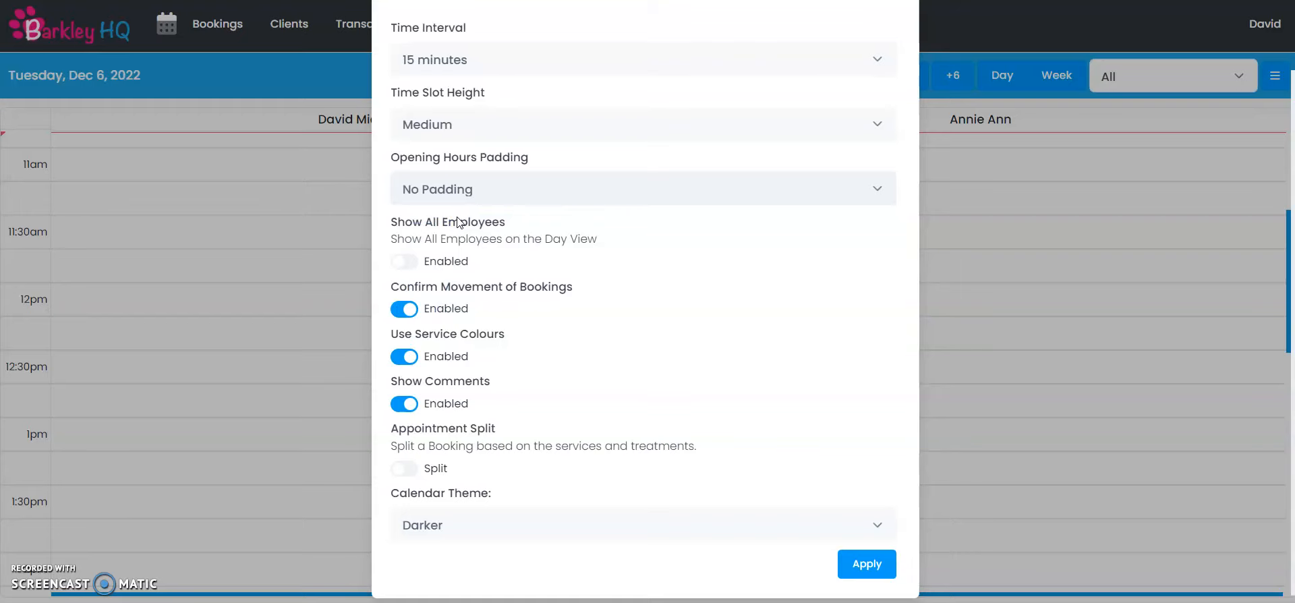
click(412, 239)
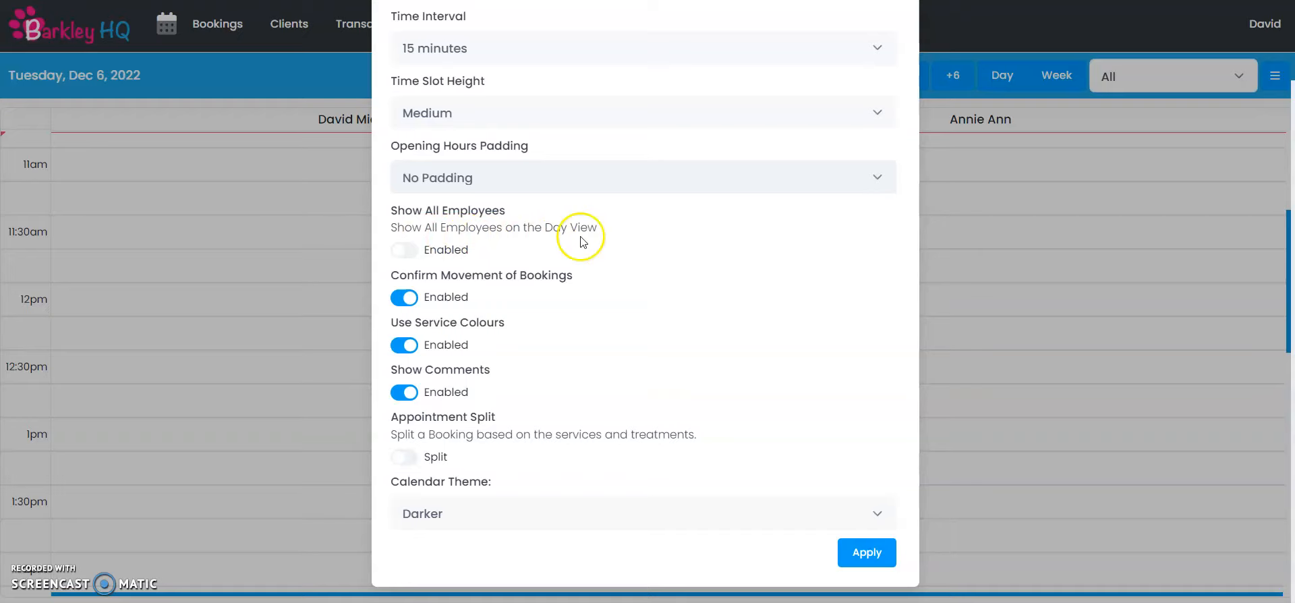
click(407, 252)
click(406, 251)
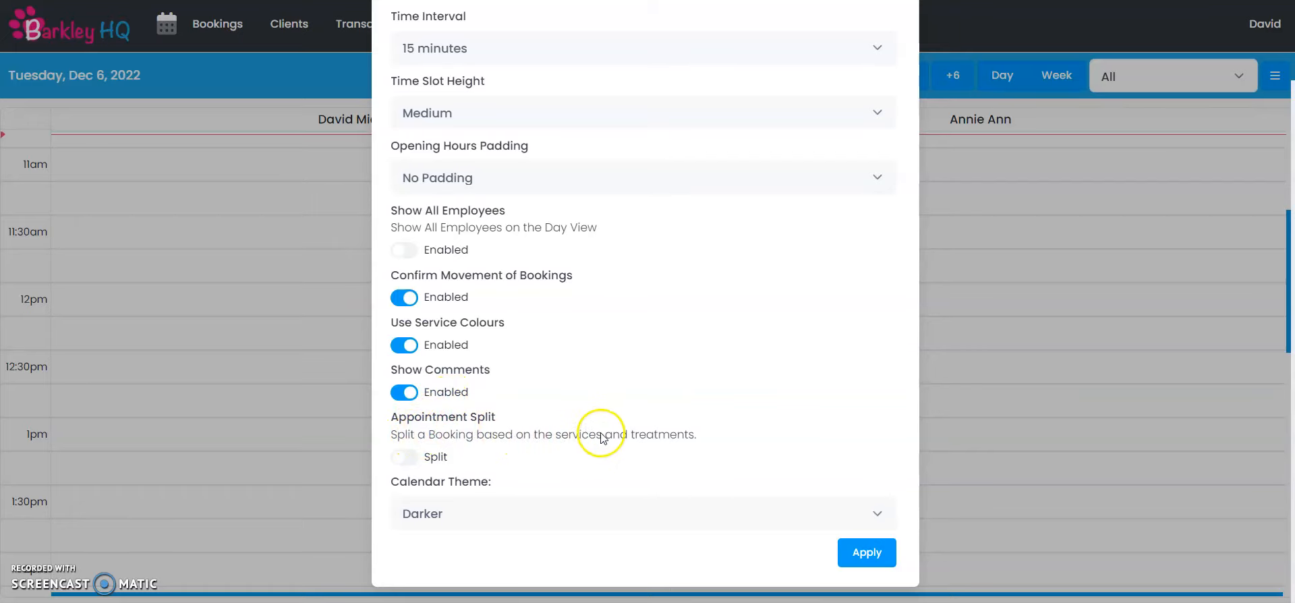
Try the Appointment Split option, leave it off, and apply the calendar settings
click(457, 448)
click(403, 461)
click(407, 464)
click(426, 470)
click(878, 557)
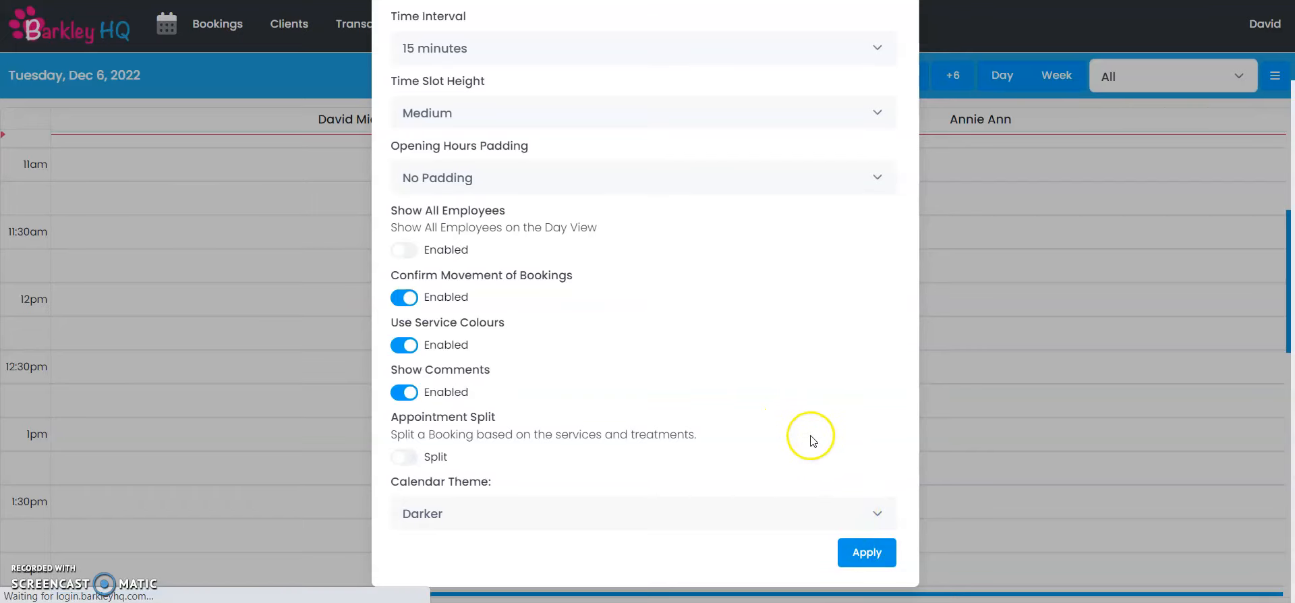